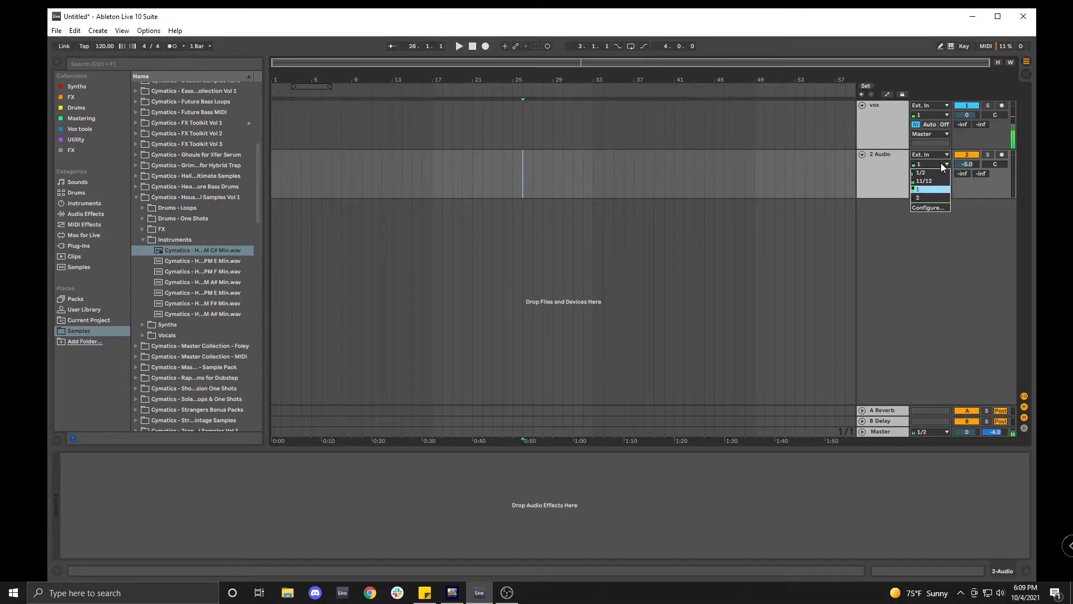
Set the second audio track's input channel to 1, arm it, and record a short clip starting at bar 17.
left_click(923, 189)
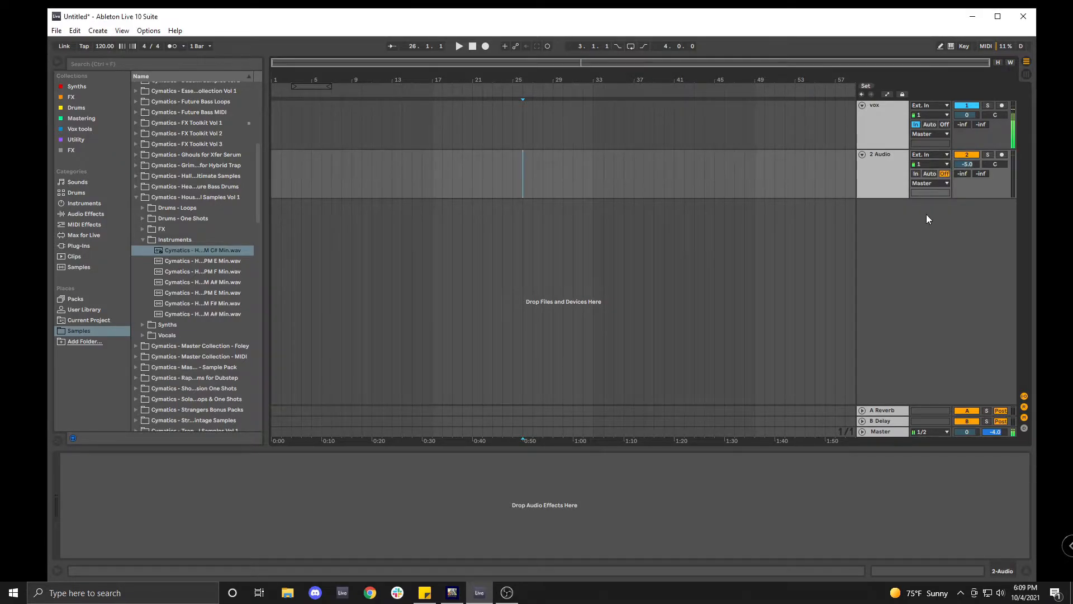
left_click(1002, 154)
left_click(433, 172)
left_click(485, 46)
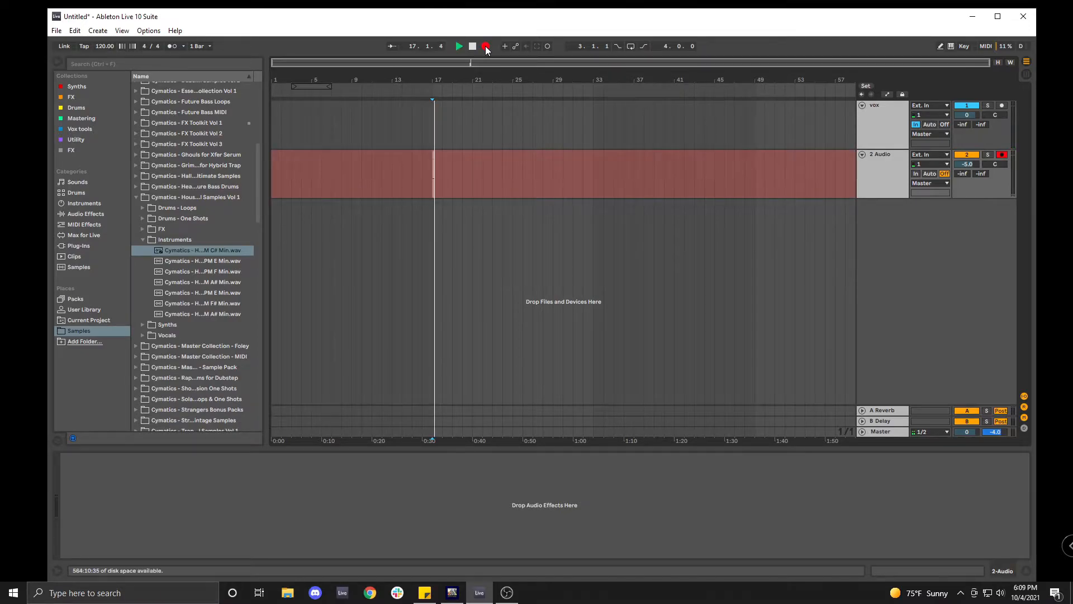
left_click(473, 47)
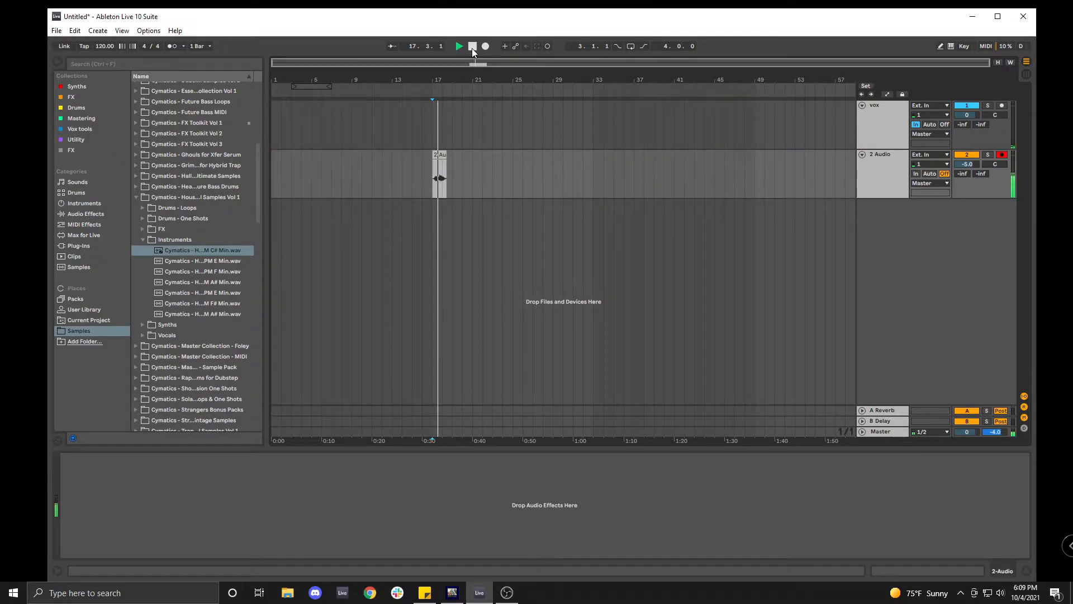
left_click(472, 47)
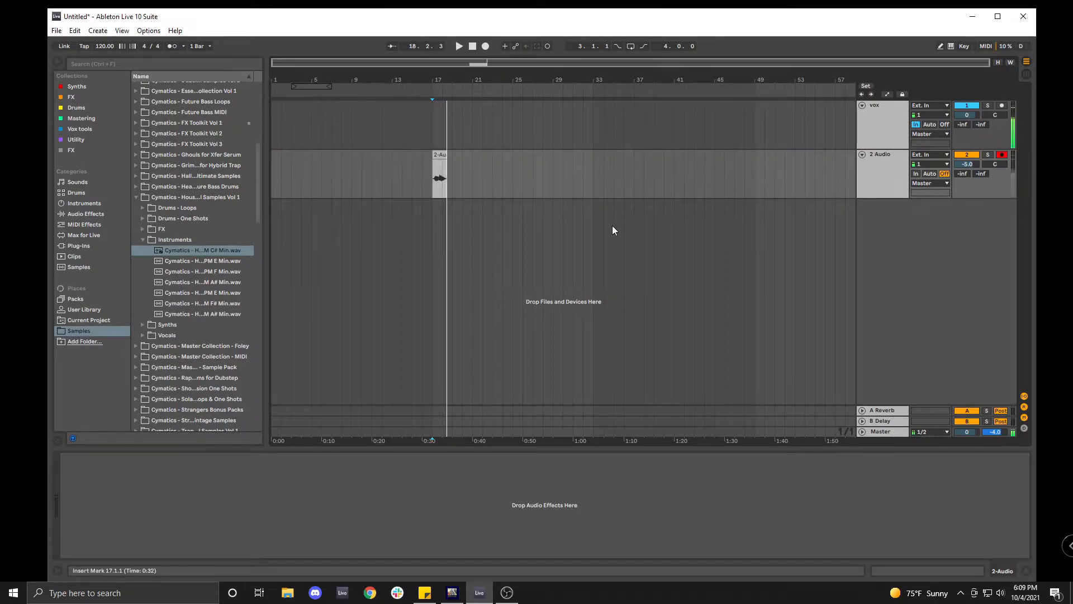
Replace the recorded clip by deleting it and placing the Cymatics house piano loop in C# Min at bar 17 on the armed track.
left_click(439, 159)
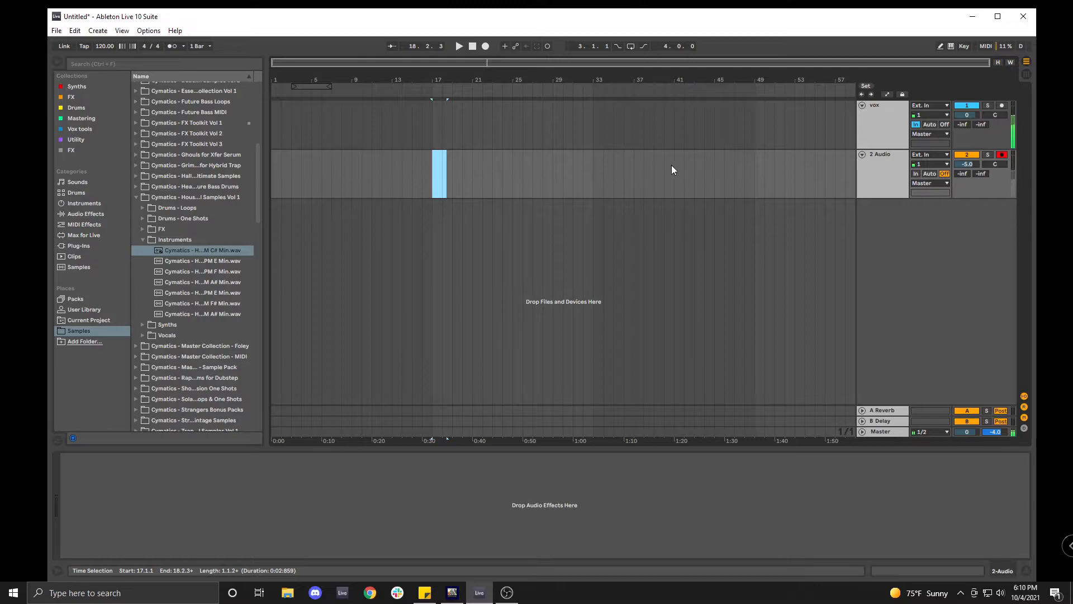
left_click(876, 175)
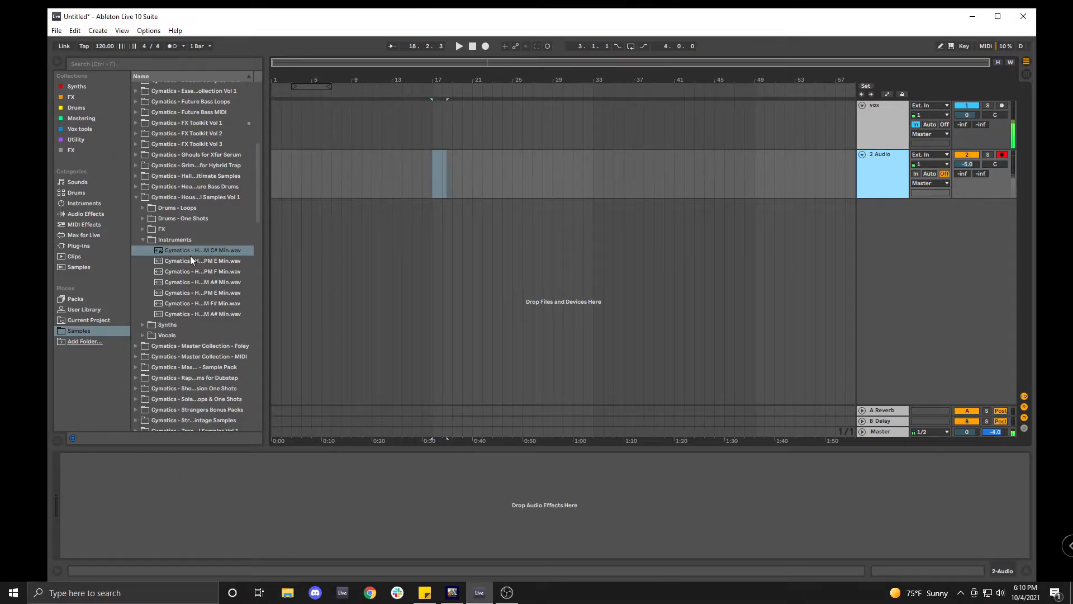
left_click_drag(190, 249, 433, 182)
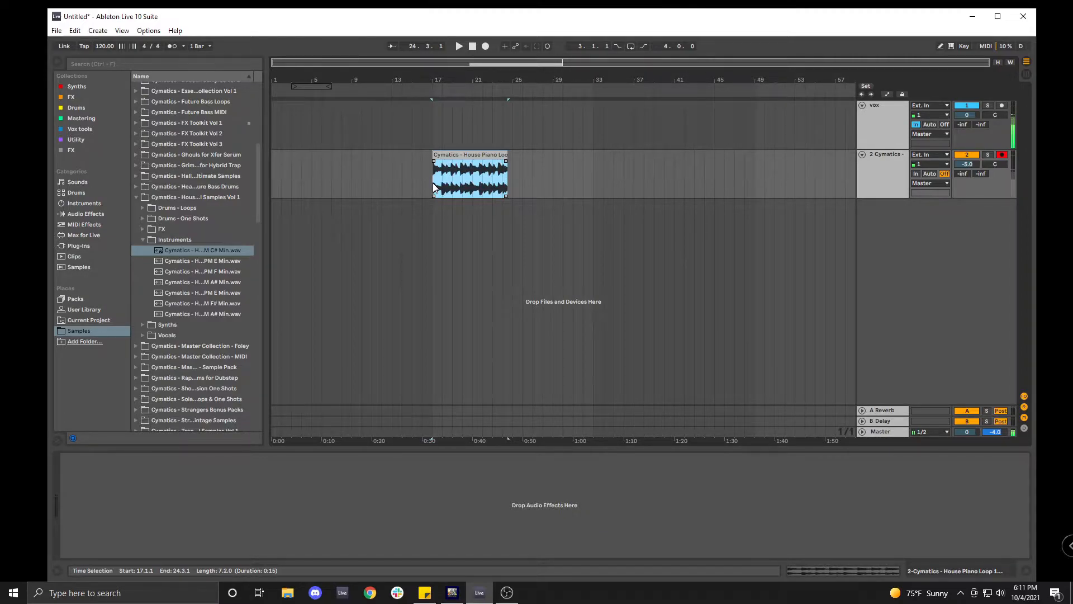
Open the piano loop's clip settings, enable Warp, and set its warp mode to Complex.
left_click(463, 123)
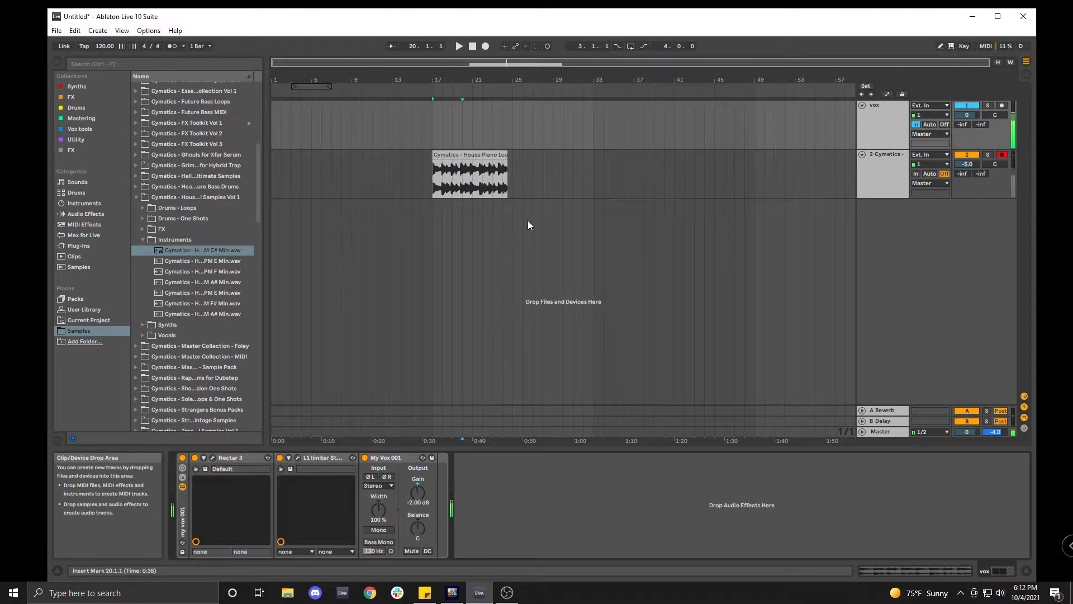
double_click(476, 152)
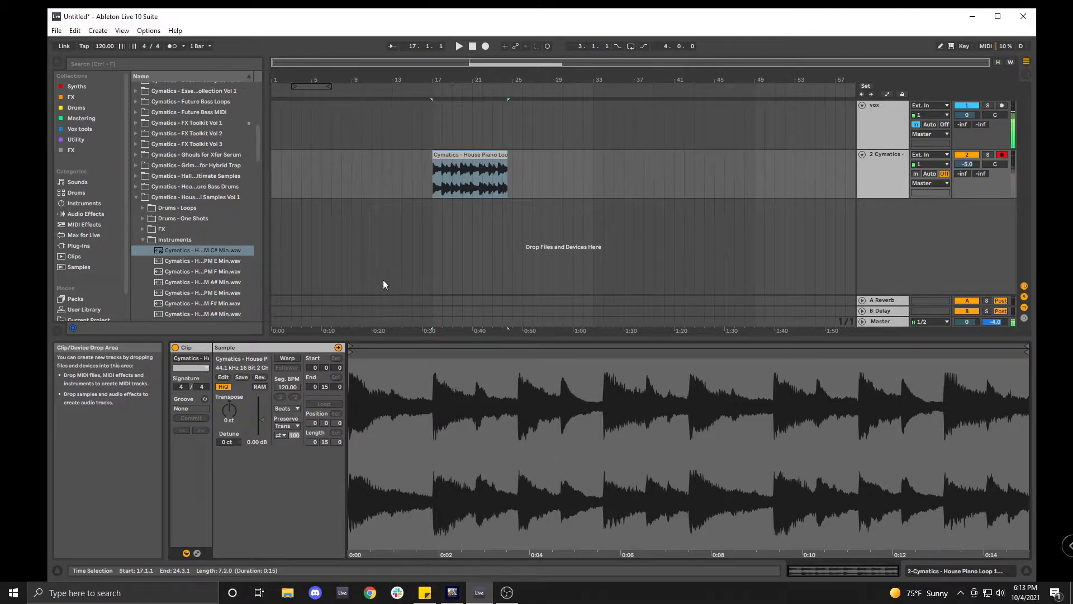
left_click(293, 360)
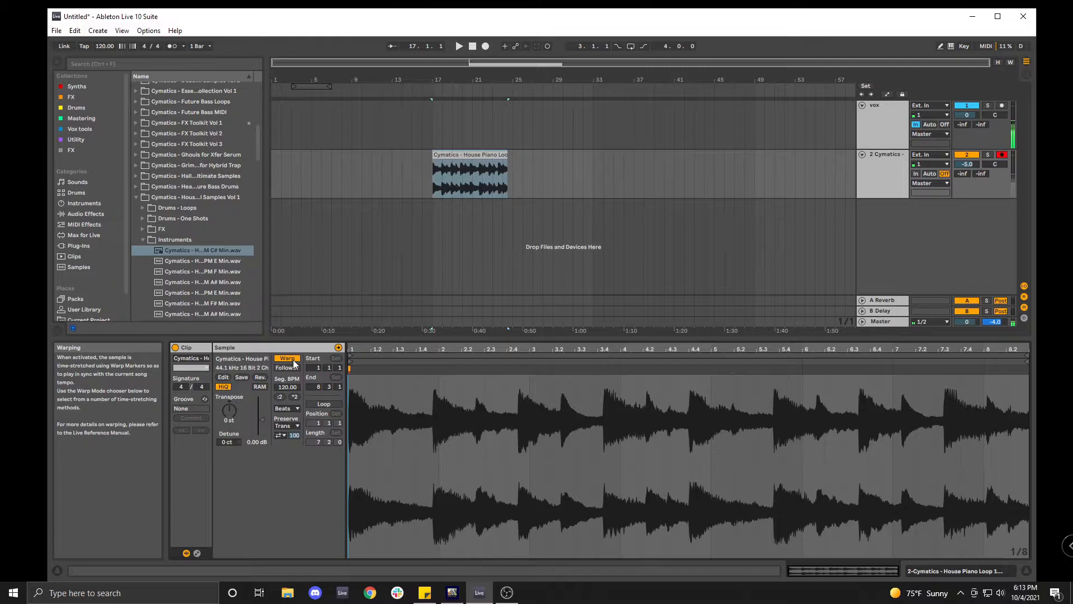
left_click(293, 408)
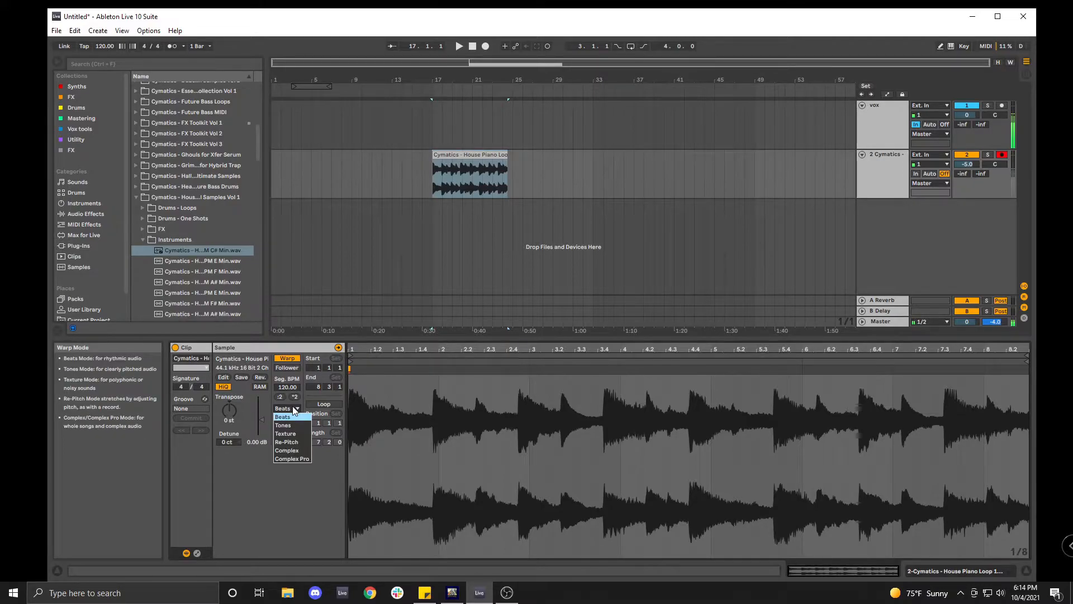
left_click(294, 451)
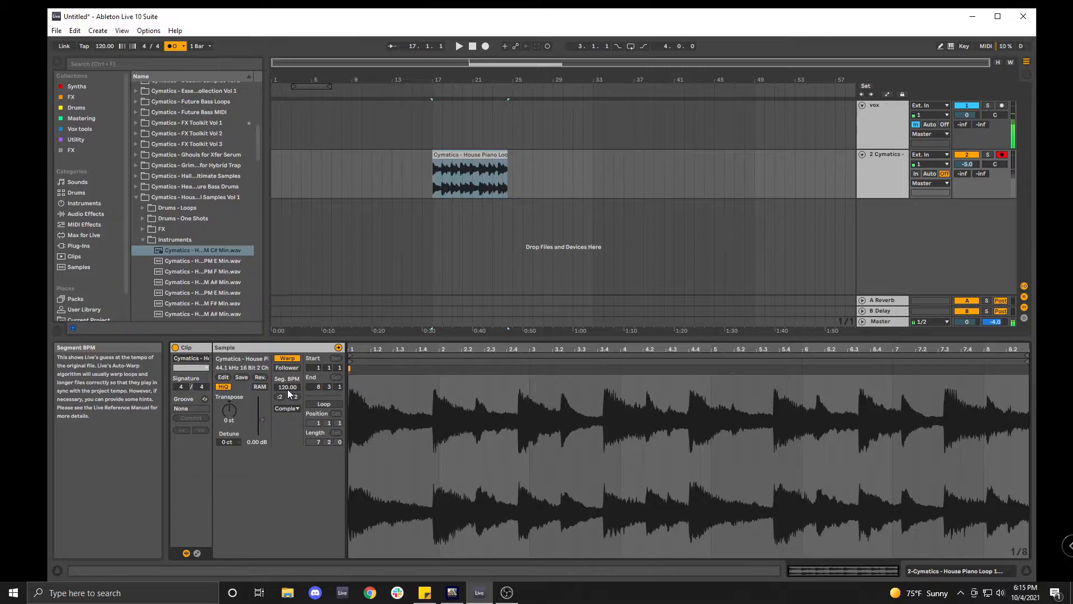
Set the piano loop's segment BPM to 128 while playing it back to hear the timing, and stop playback.
left_click(457, 155)
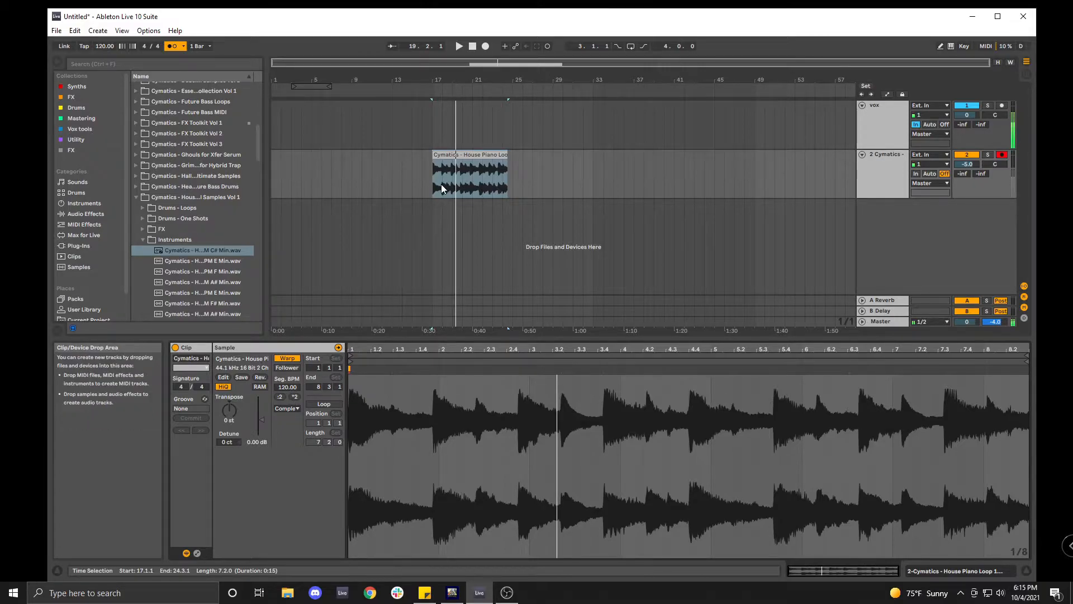
key("z")
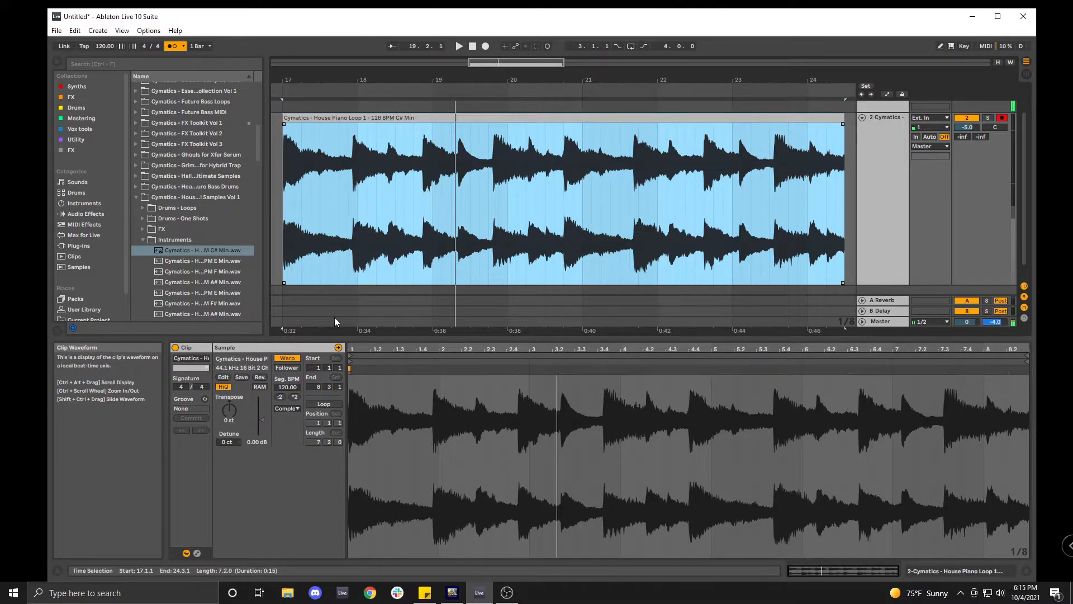
left_click(287, 387)
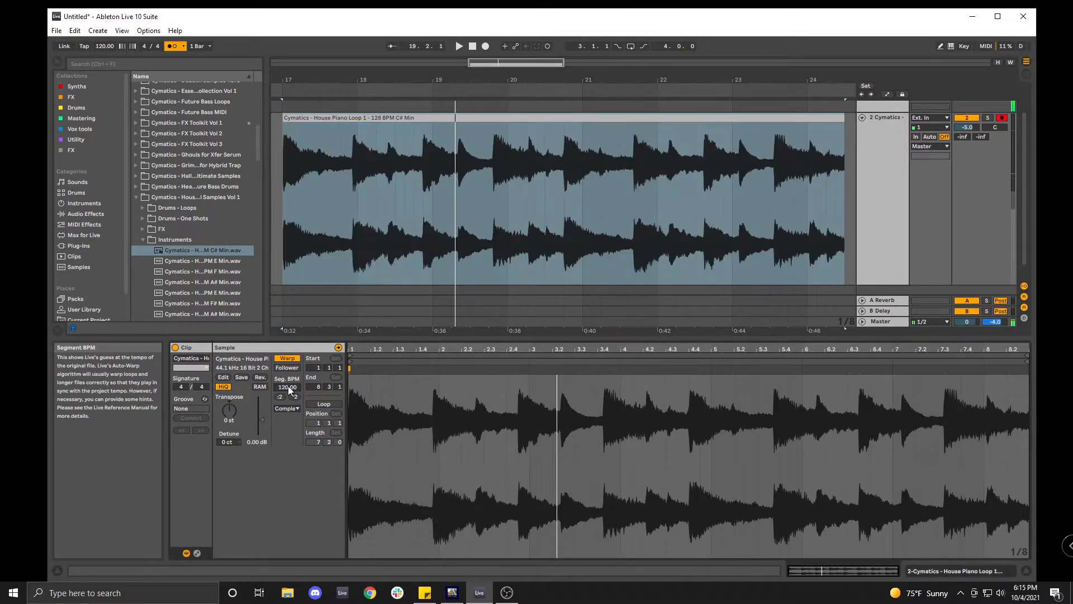
key("space")
type("123")
key("Return")
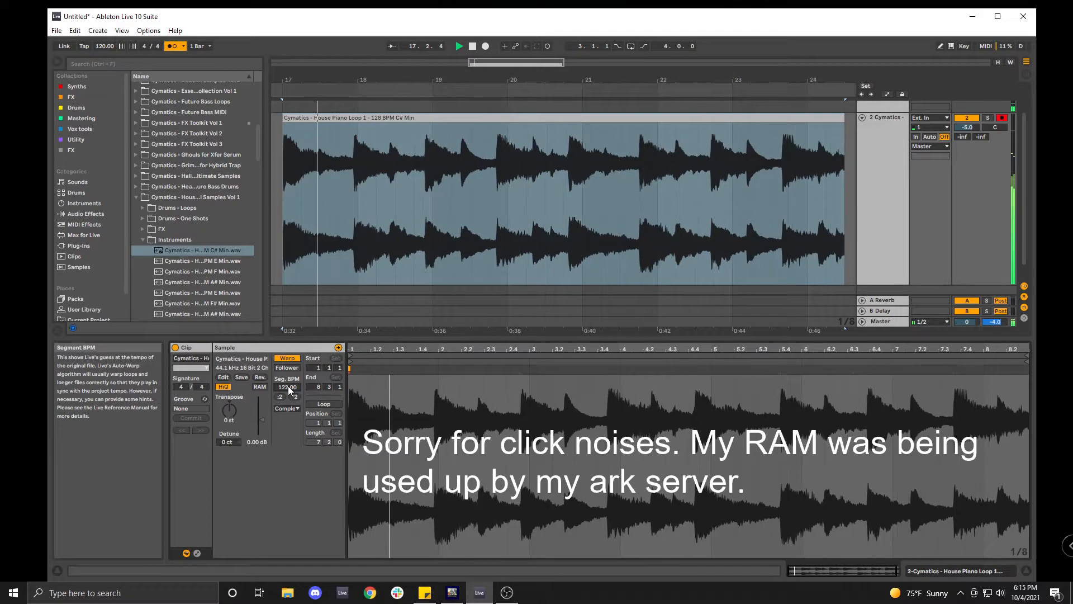
type("128")
key("Return")
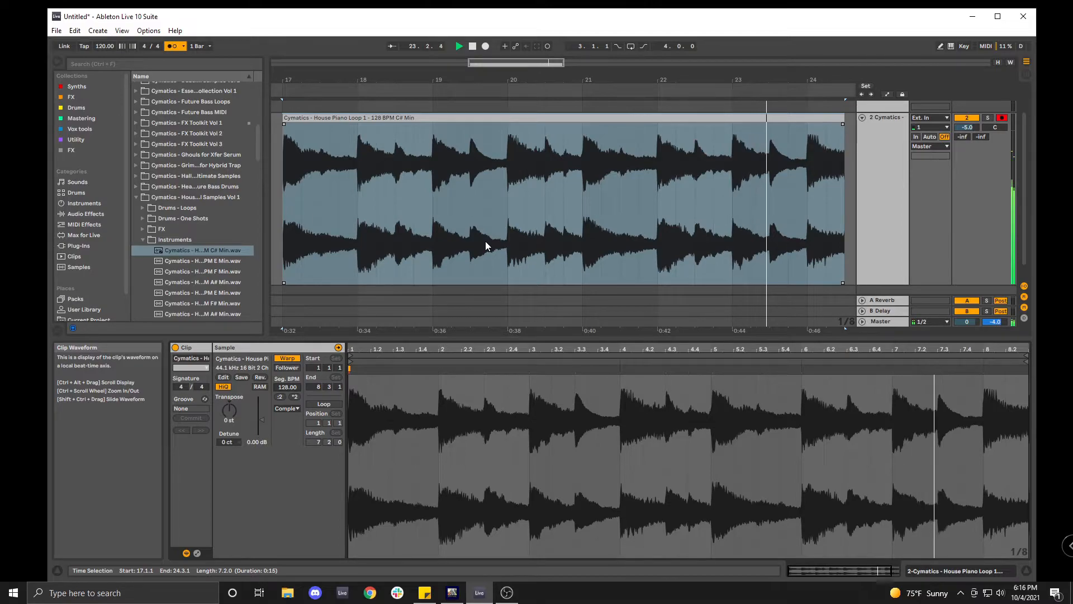
key("space")
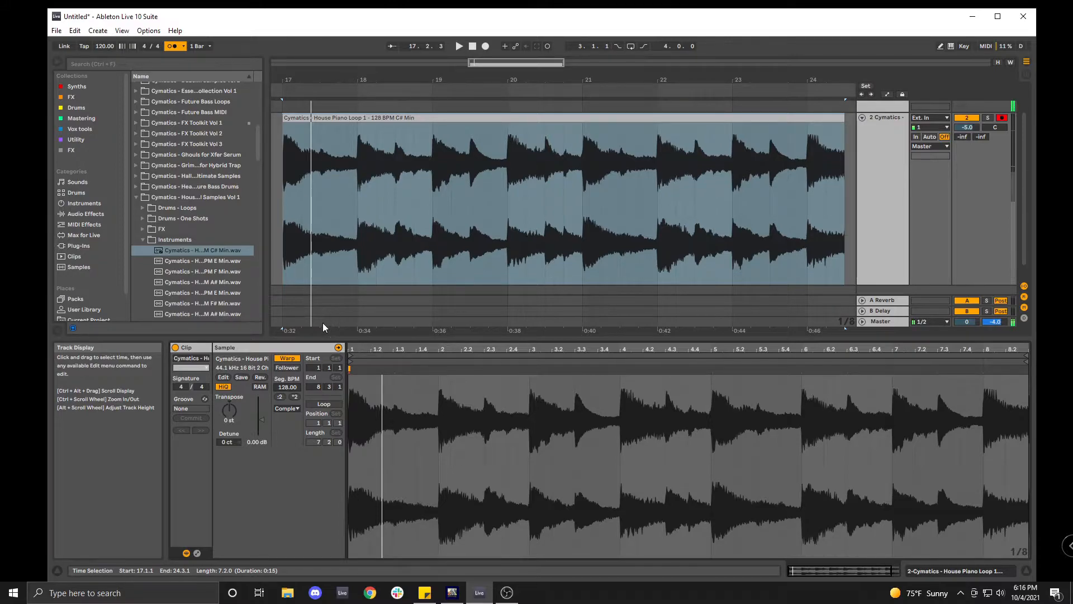
Turn off Warp on the piano loop and raise the project tempo to 128 BPM during playback.
left_click(287, 358)
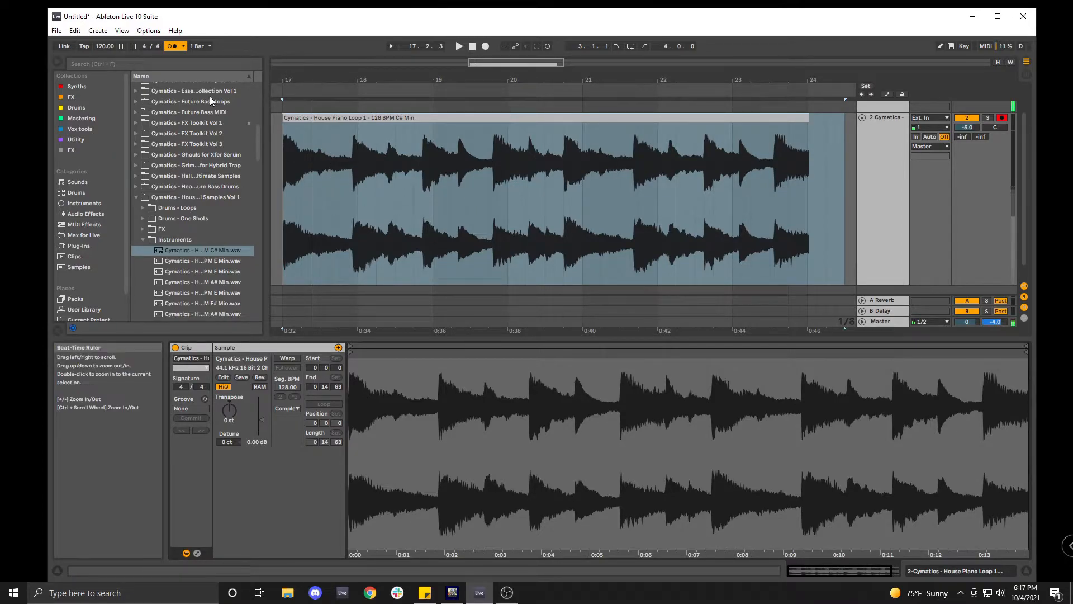
key("space")
scroll(102, 47, "up", 3)
scroll(101, 47, "up", 5)
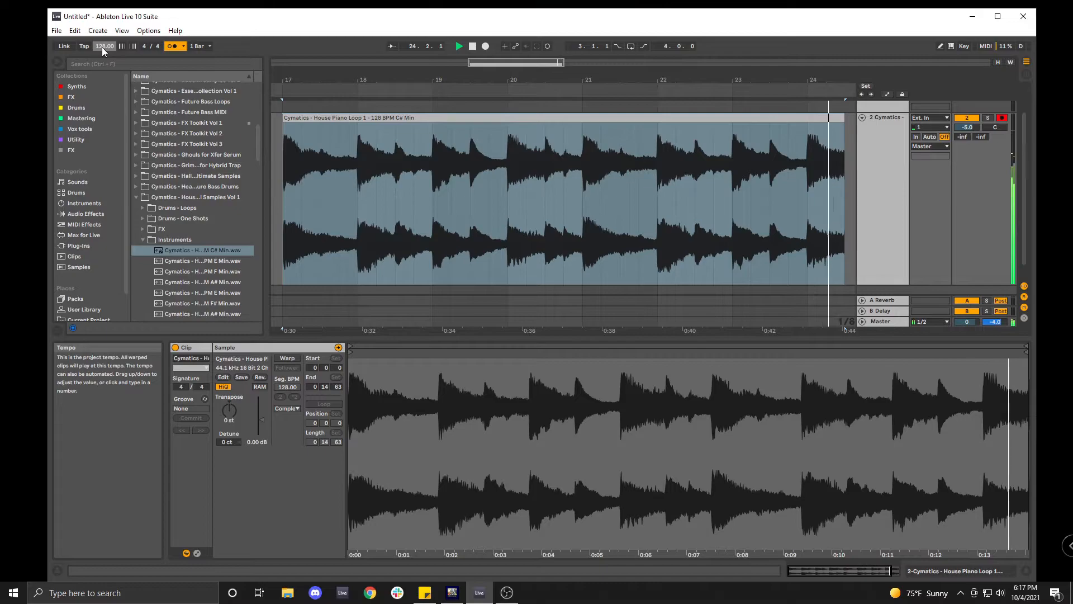
key("space")
left_click(418, 197)
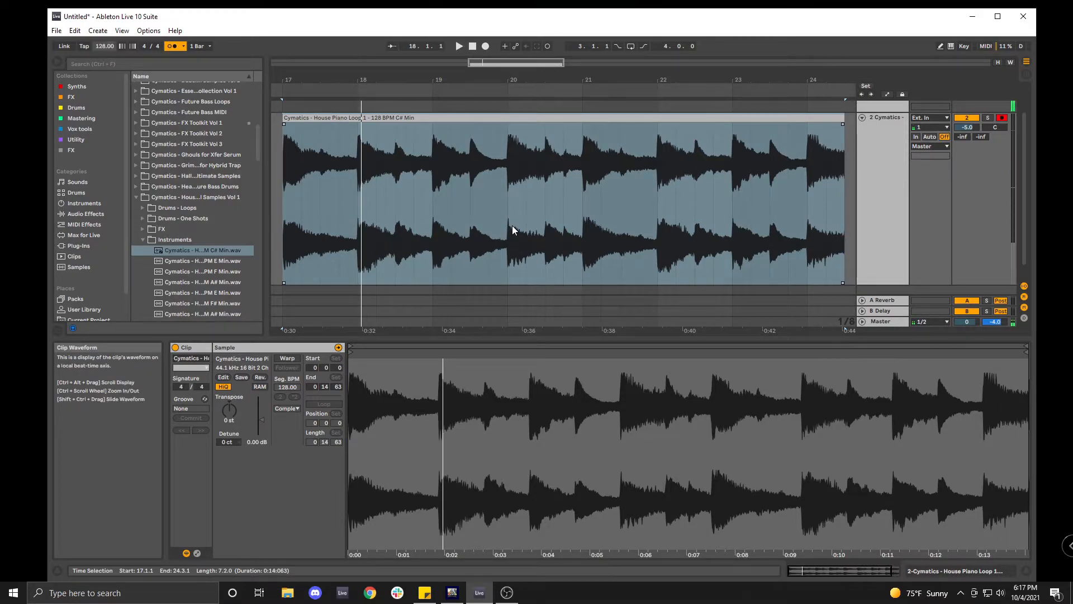
Re-enable Warp on the piano loop and transpose its pitch upward while it plays.
key("x")
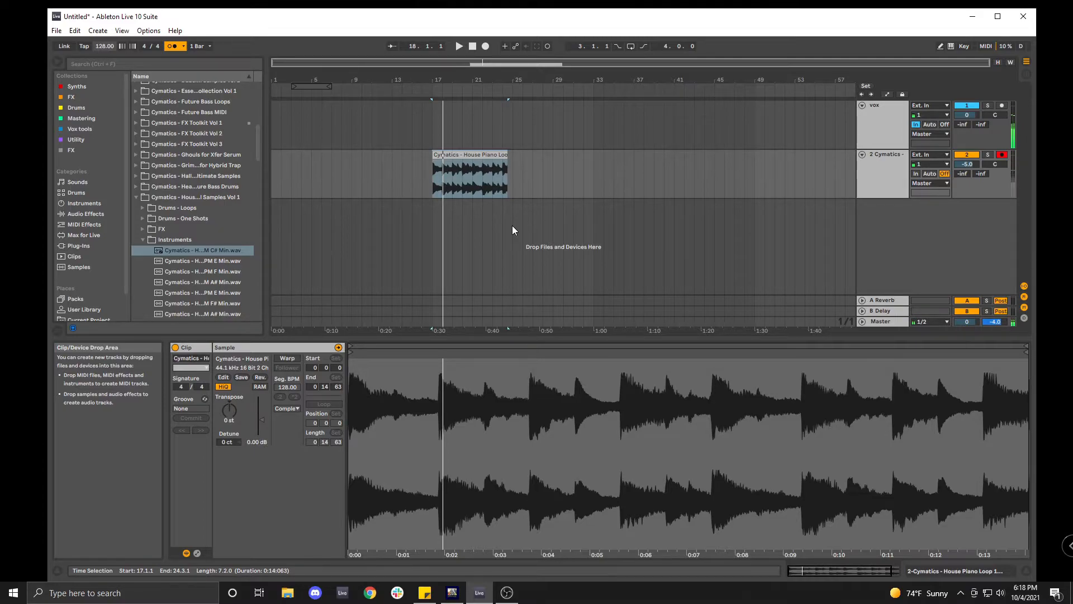
left_click(291, 358)
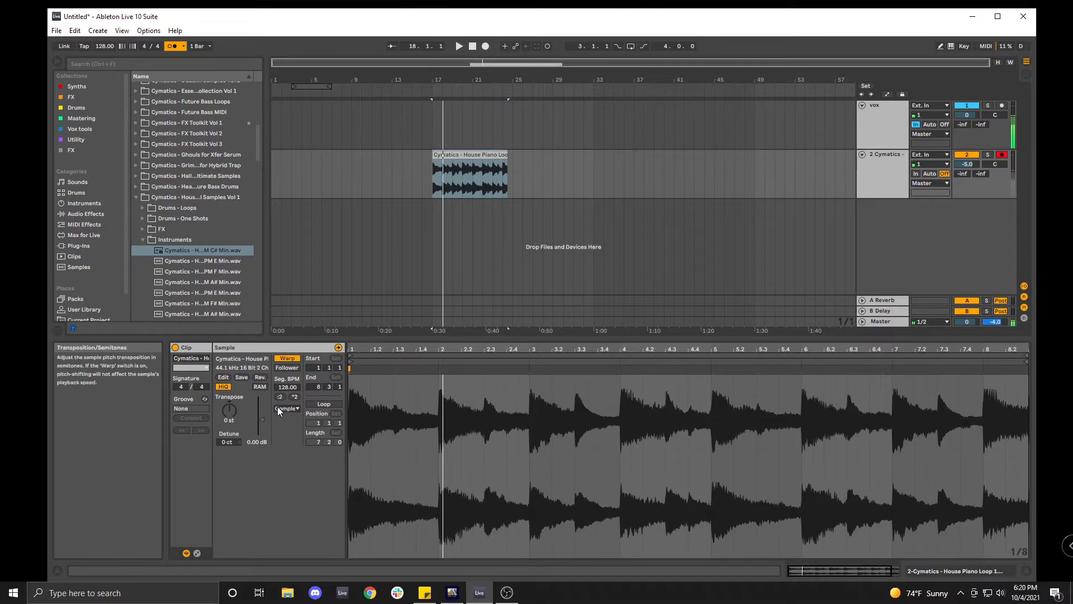
key("space")
scroll(227, 412, "up", 4)
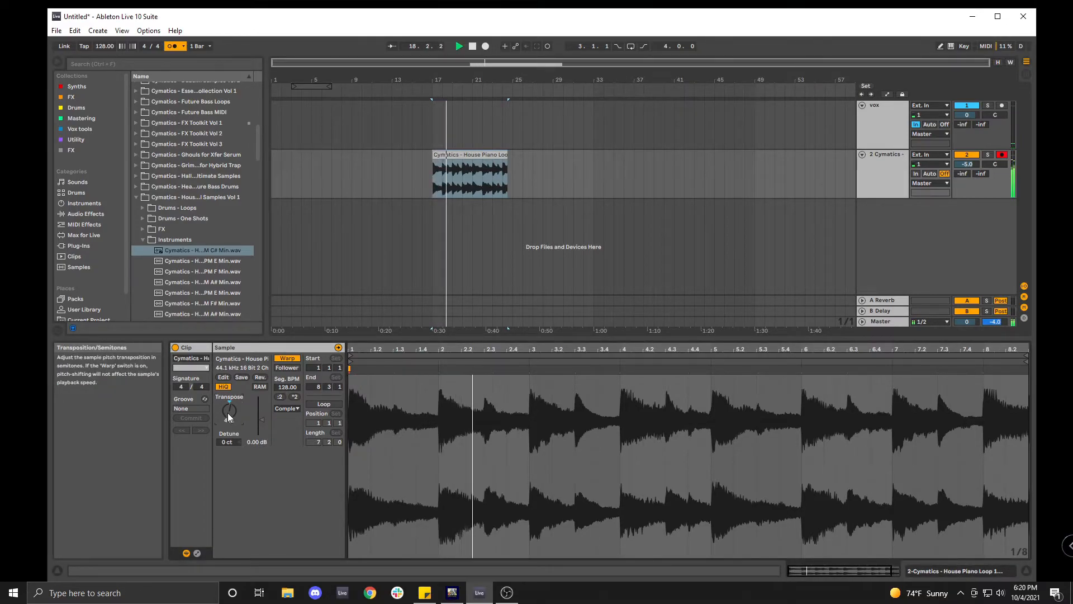
scroll(227, 413, "up", 1)
scroll(228, 417, "up", 5)
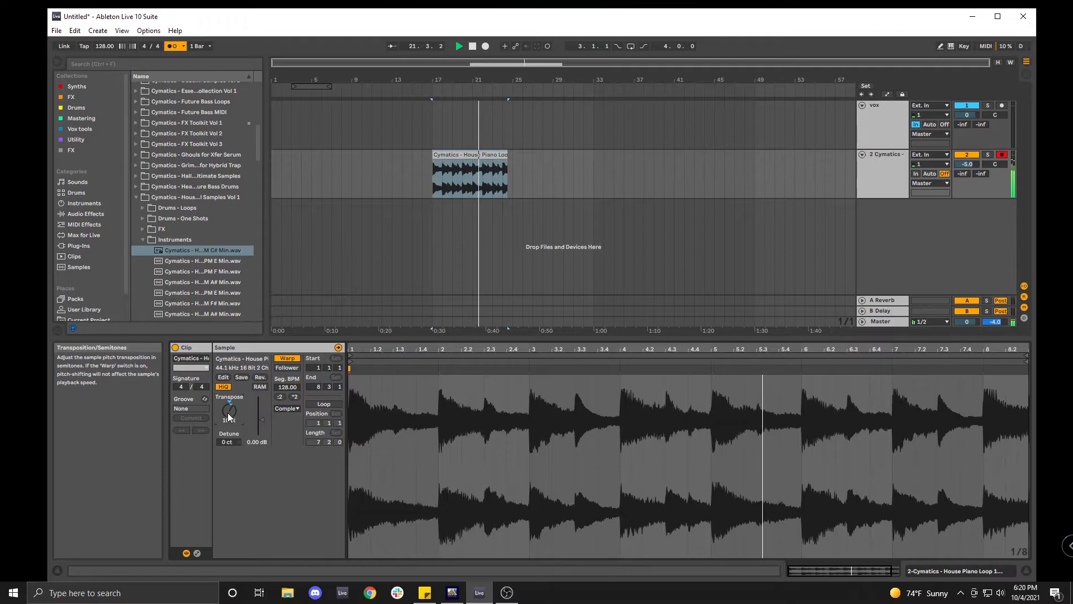
left_click(287, 408)
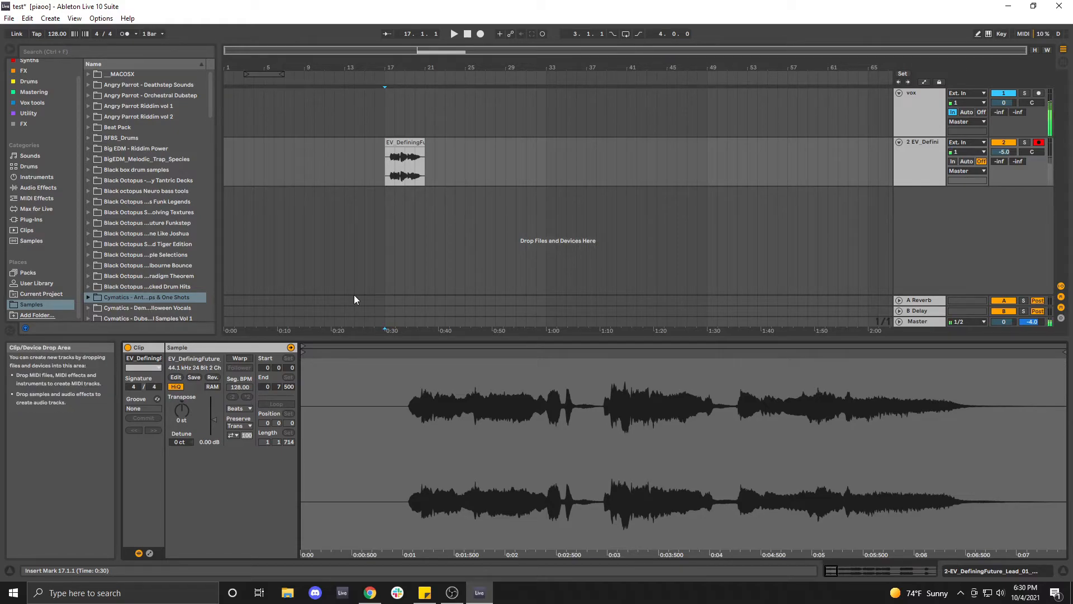
Enable Warp on the EV_DefiningFuture vocal clip and set its warp mode to Complex.
left_click(239, 358)
left_click(245, 408)
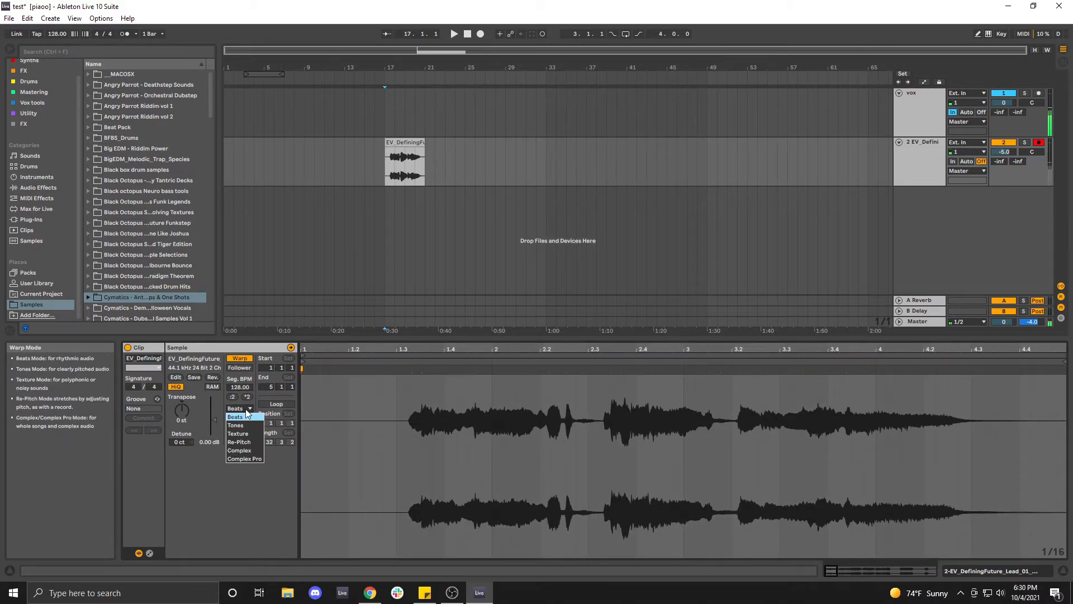
left_click(245, 453)
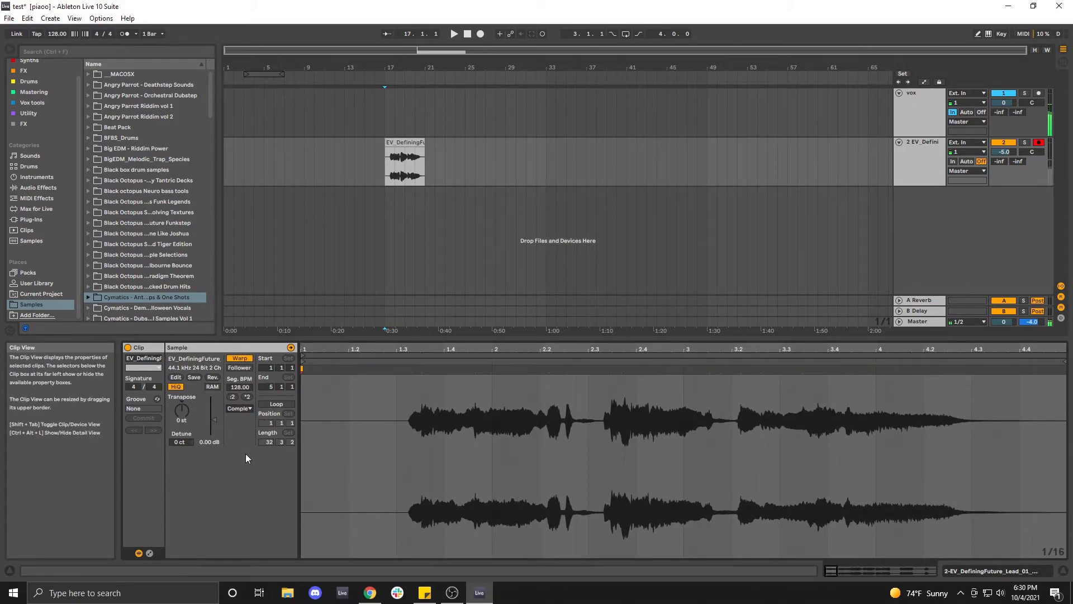
Play the vocal clip from 17.3.1 to hear its phrase timing, and stop playback.
key("plus")
key("plus")
key("plus")
left_click(319, 170)
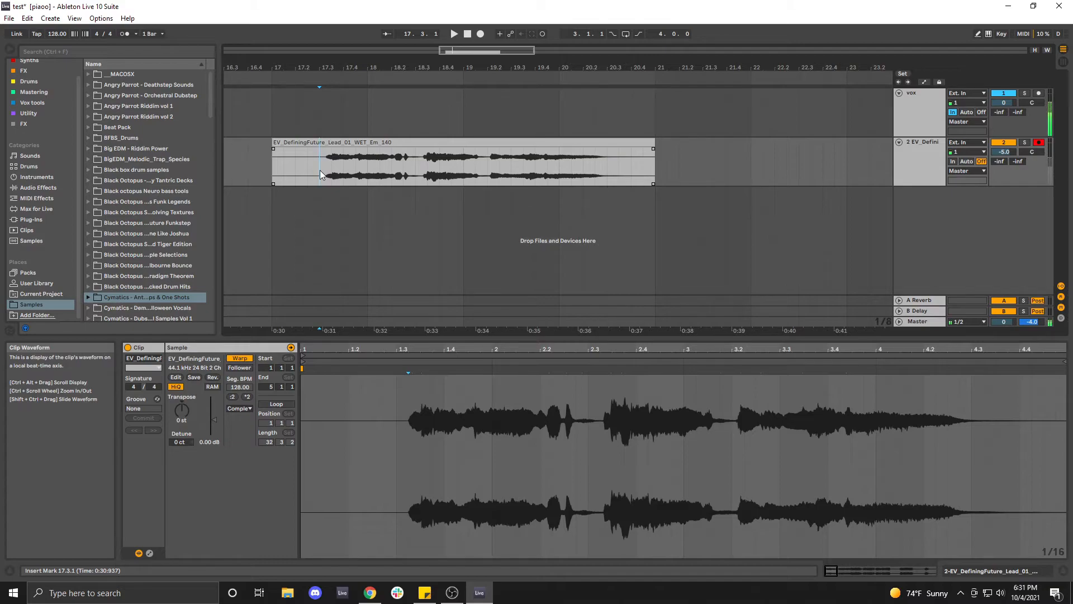
key("space")
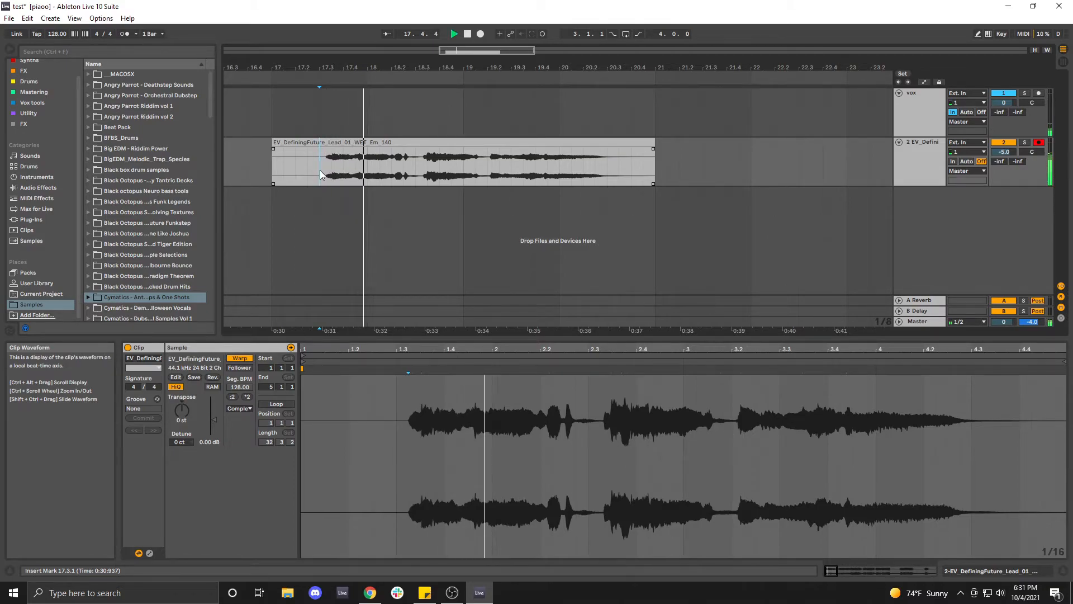
key("space")
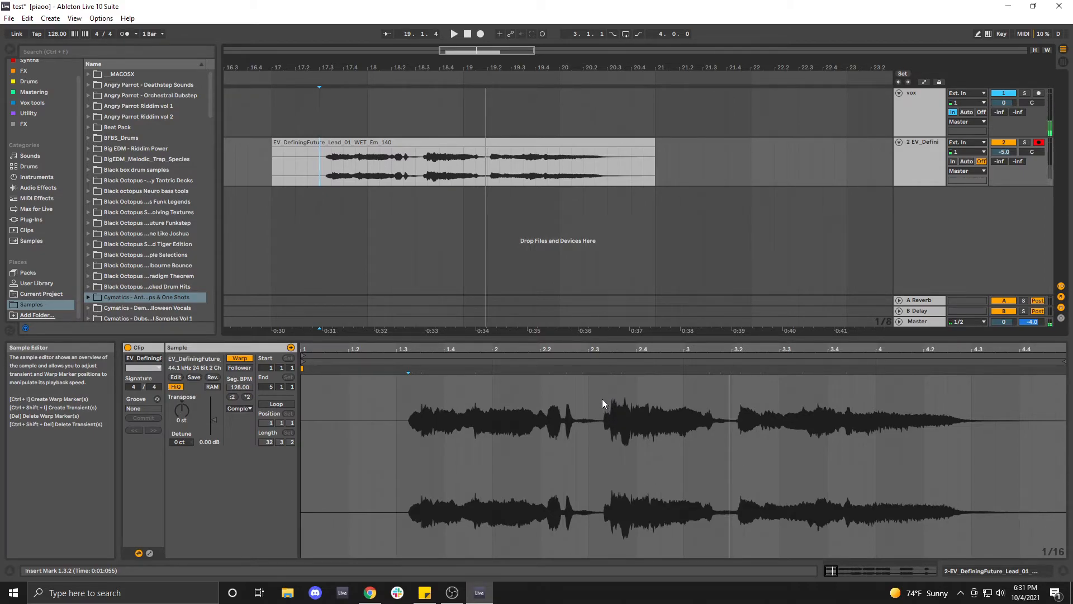
Add warp markers to the vocal clip at about 2.2.4, 3.1.4 and 2.3.2, around its second phrase.
mouse_move(567, 373)
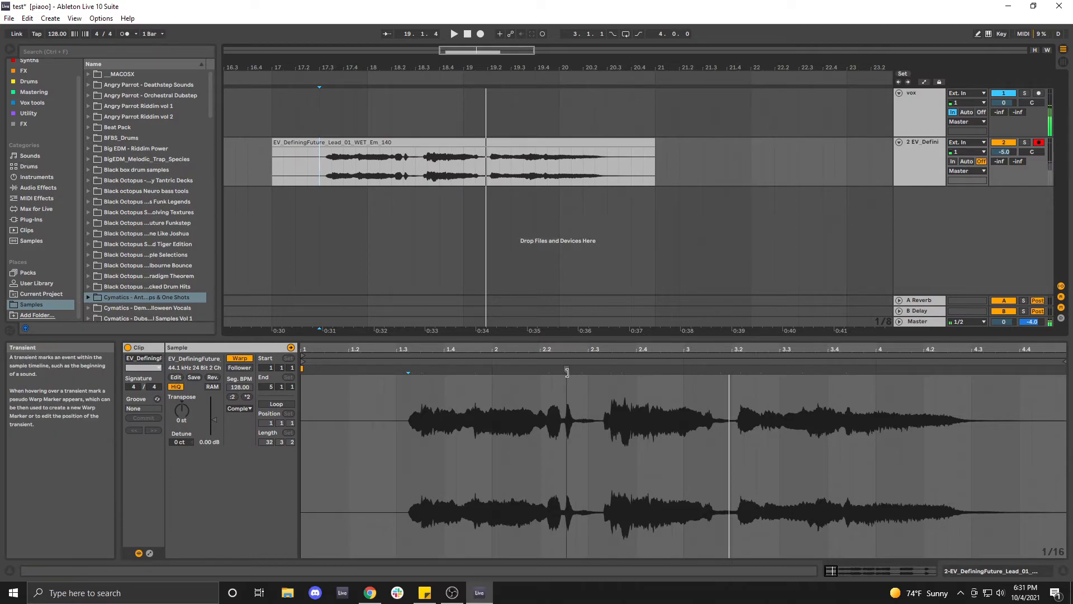
double_click(581, 370)
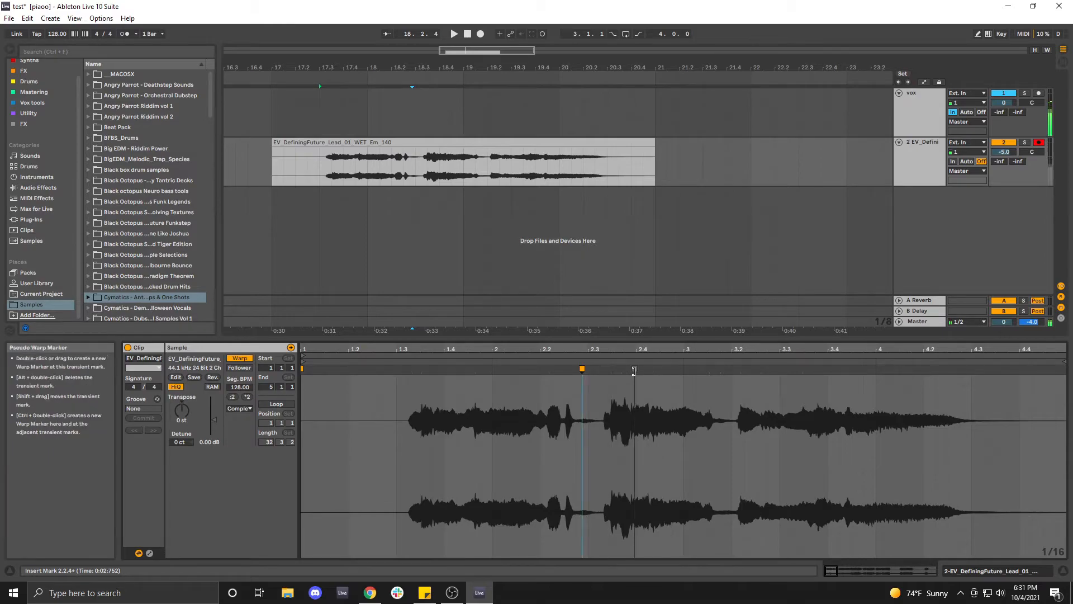
left_click(730, 371)
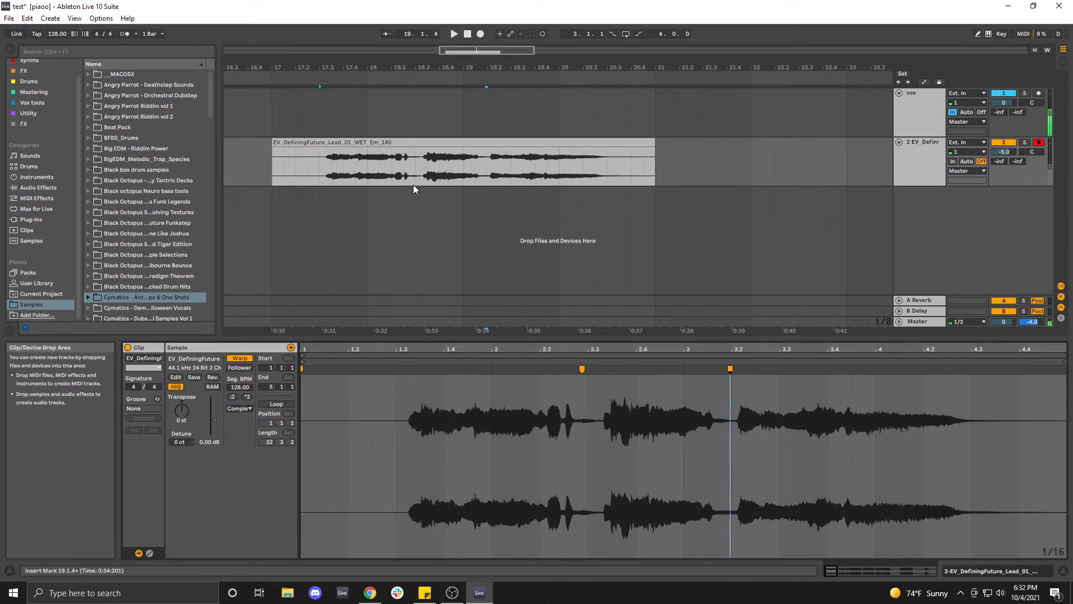
key("space")
double_click(612, 369)
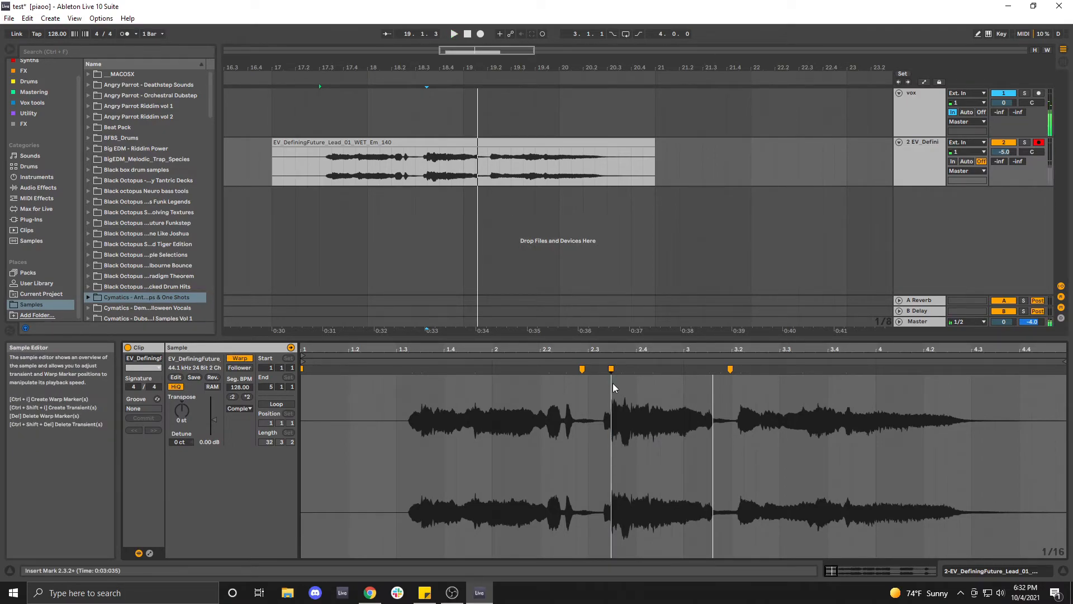
Move the vocal clip's middle warp marker later to 2.4.1 and play back the delayed second phrase.
left_click_drag(611, 368, 637, 369)
key("space")
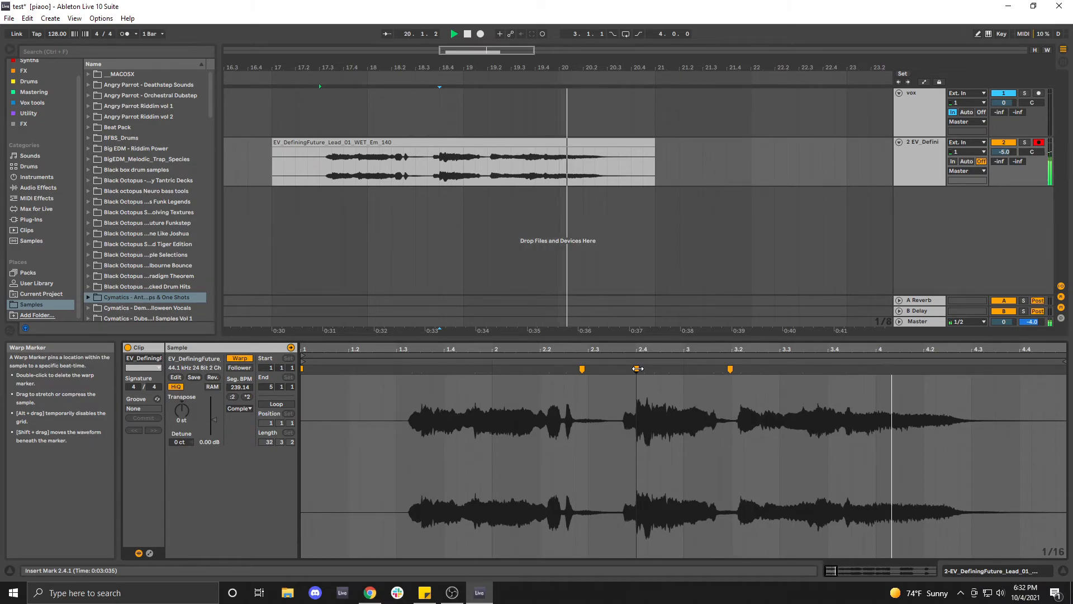
key("space")
Pull the middle warp marker earlier to 2.3.2 and play the vocal to hear the second phrase's new timing.
left_click_drag(638, 369, 599, 379)
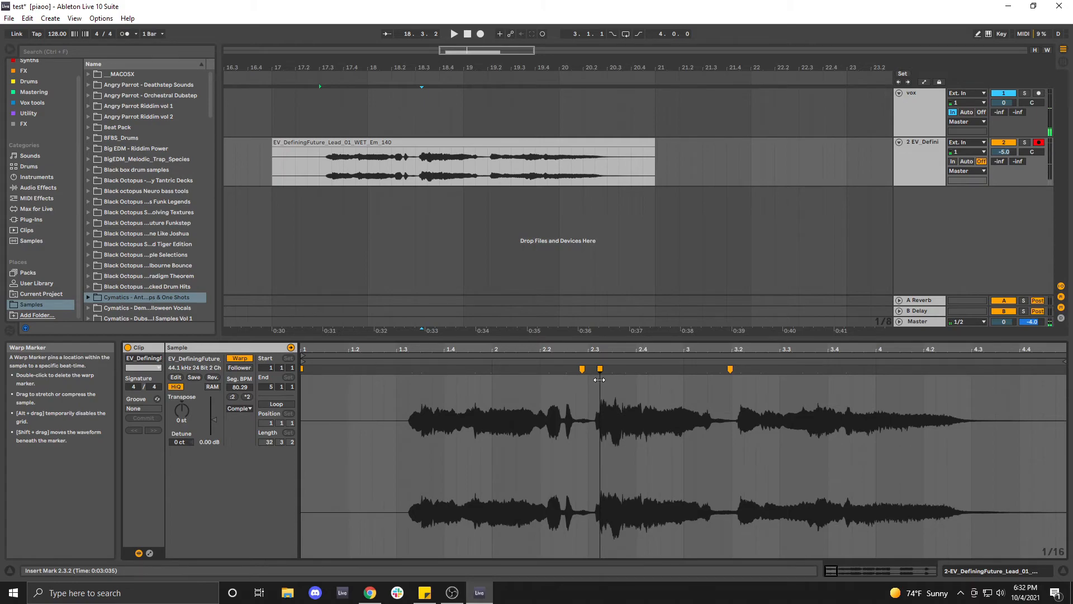
key("space")
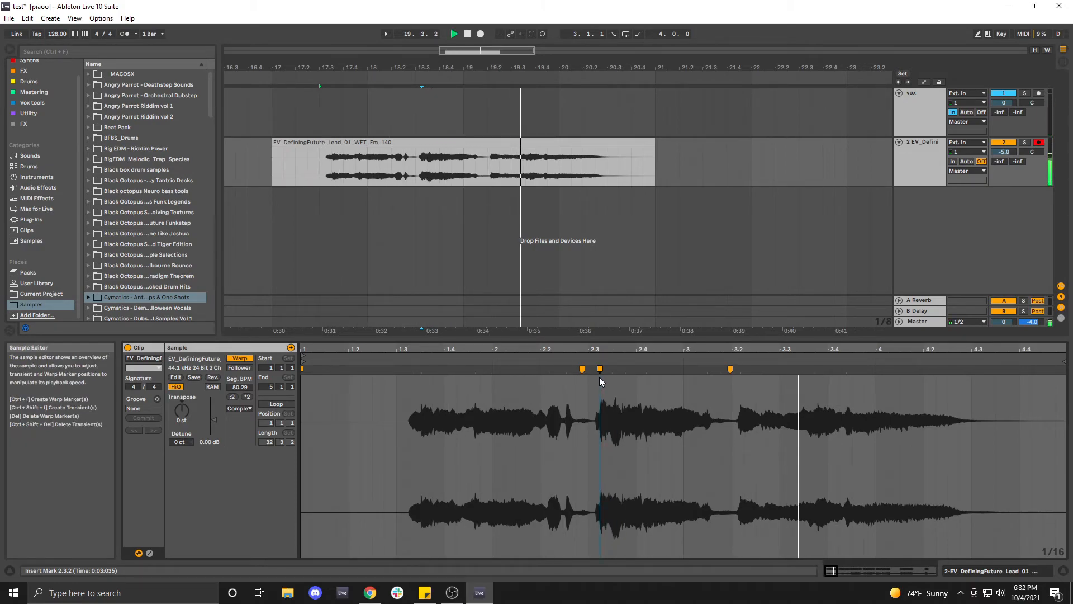
key("space")
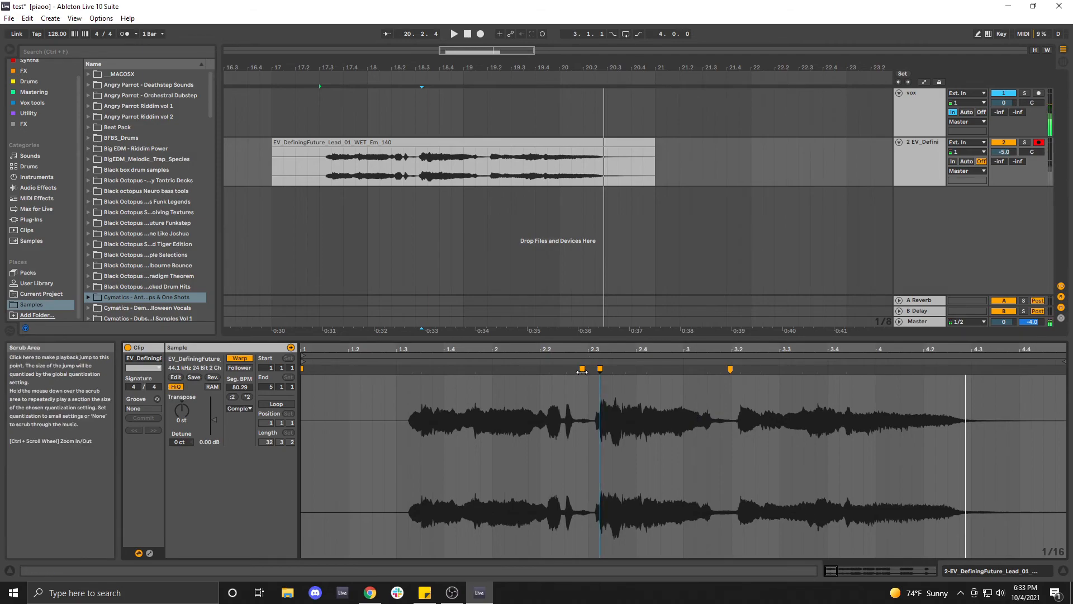
Stretch the second phrase's start to 3.1.1 with the middle warp marker and listen to the result.
left_click_drag(597, 368, 676, 366)
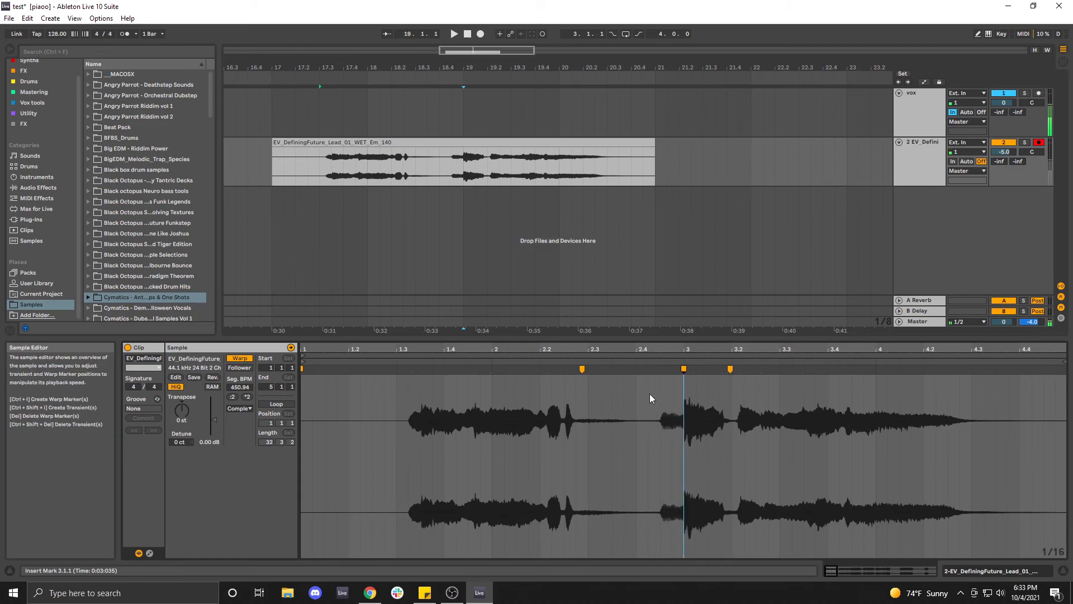
key("space")
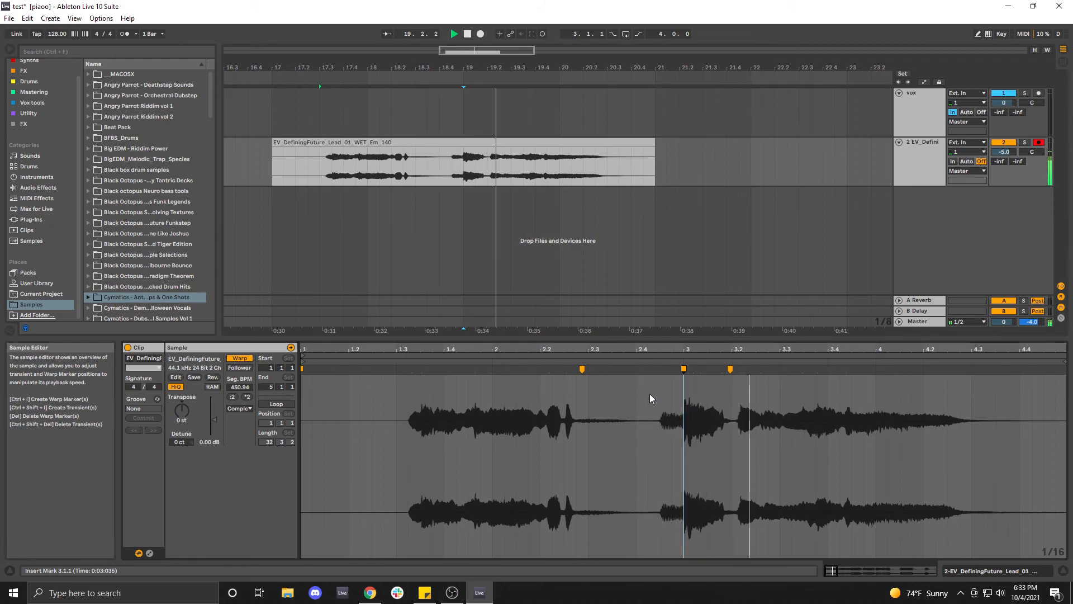
key("space")
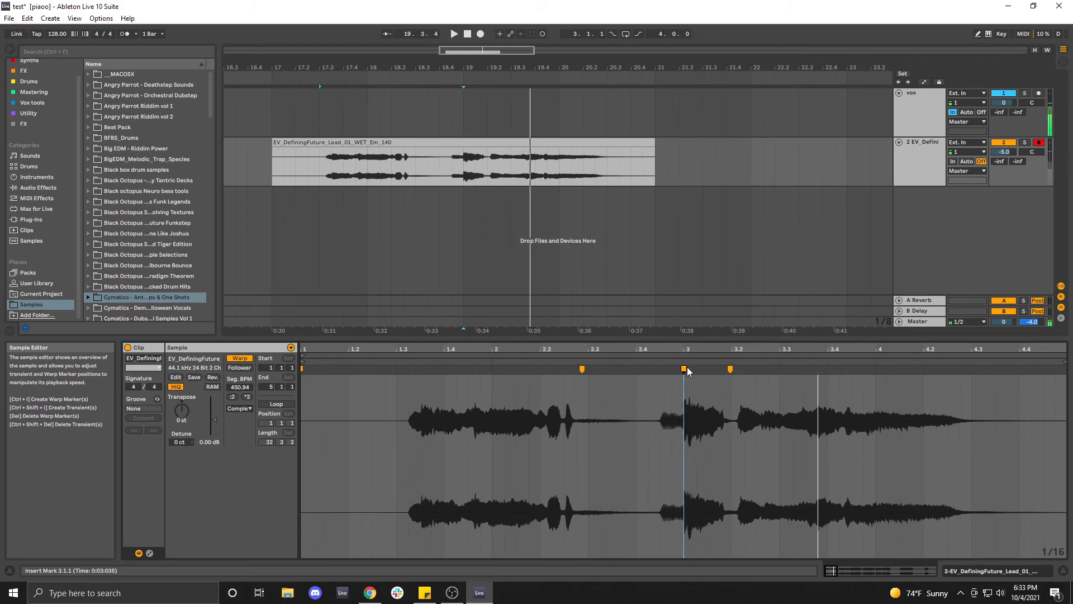
Return the middle warp marker to about 2.3.3, near the phrase's original timing, and start playback.
mouse_move(685, 368)
left_mouse_down()
mouse_move(636, 372)
mouse_move(613, 387)
left_mouse_up()
key("space")
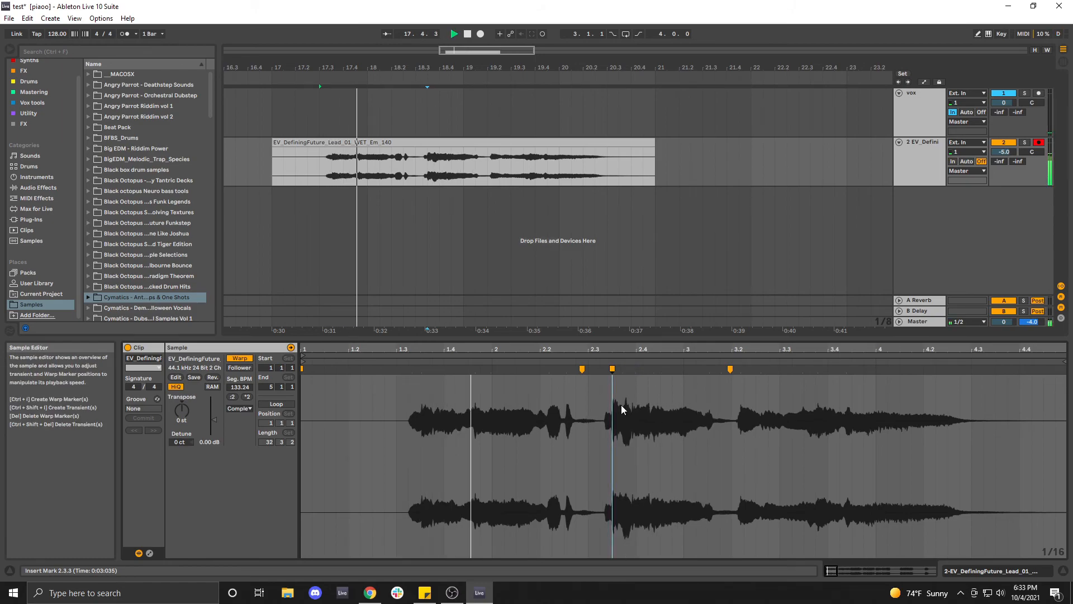